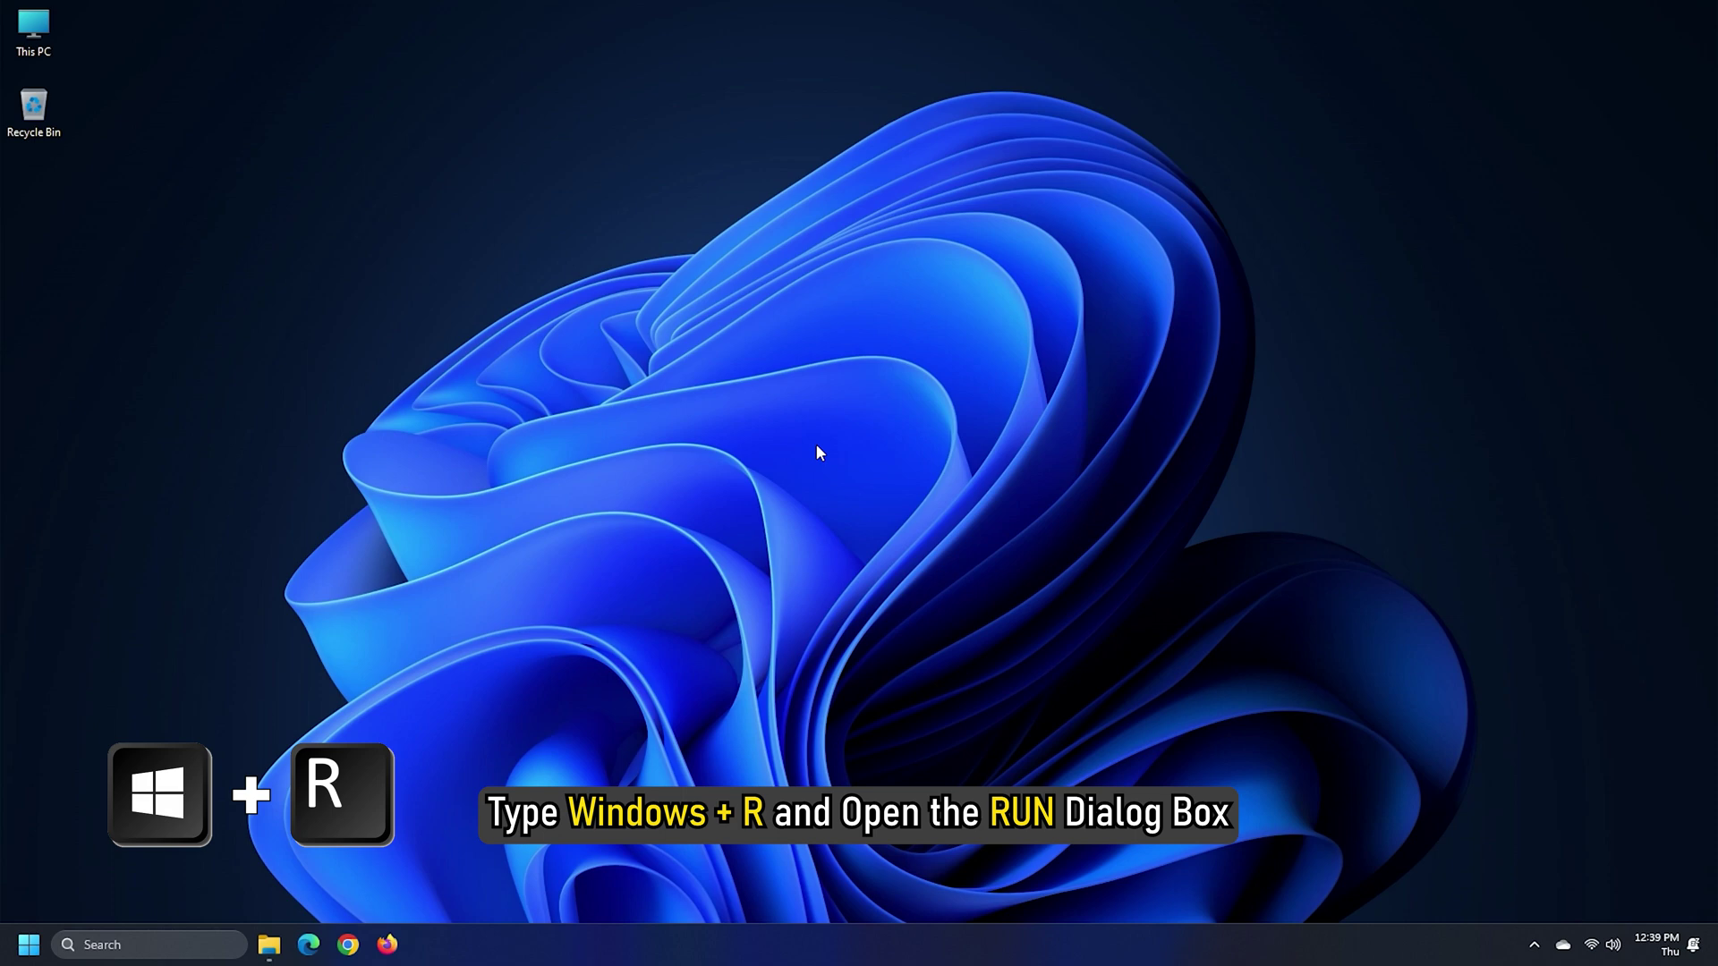
- Run 'perfmon /report' from the Run dialog to start the 60-second diagnostics collection
key("super+r")
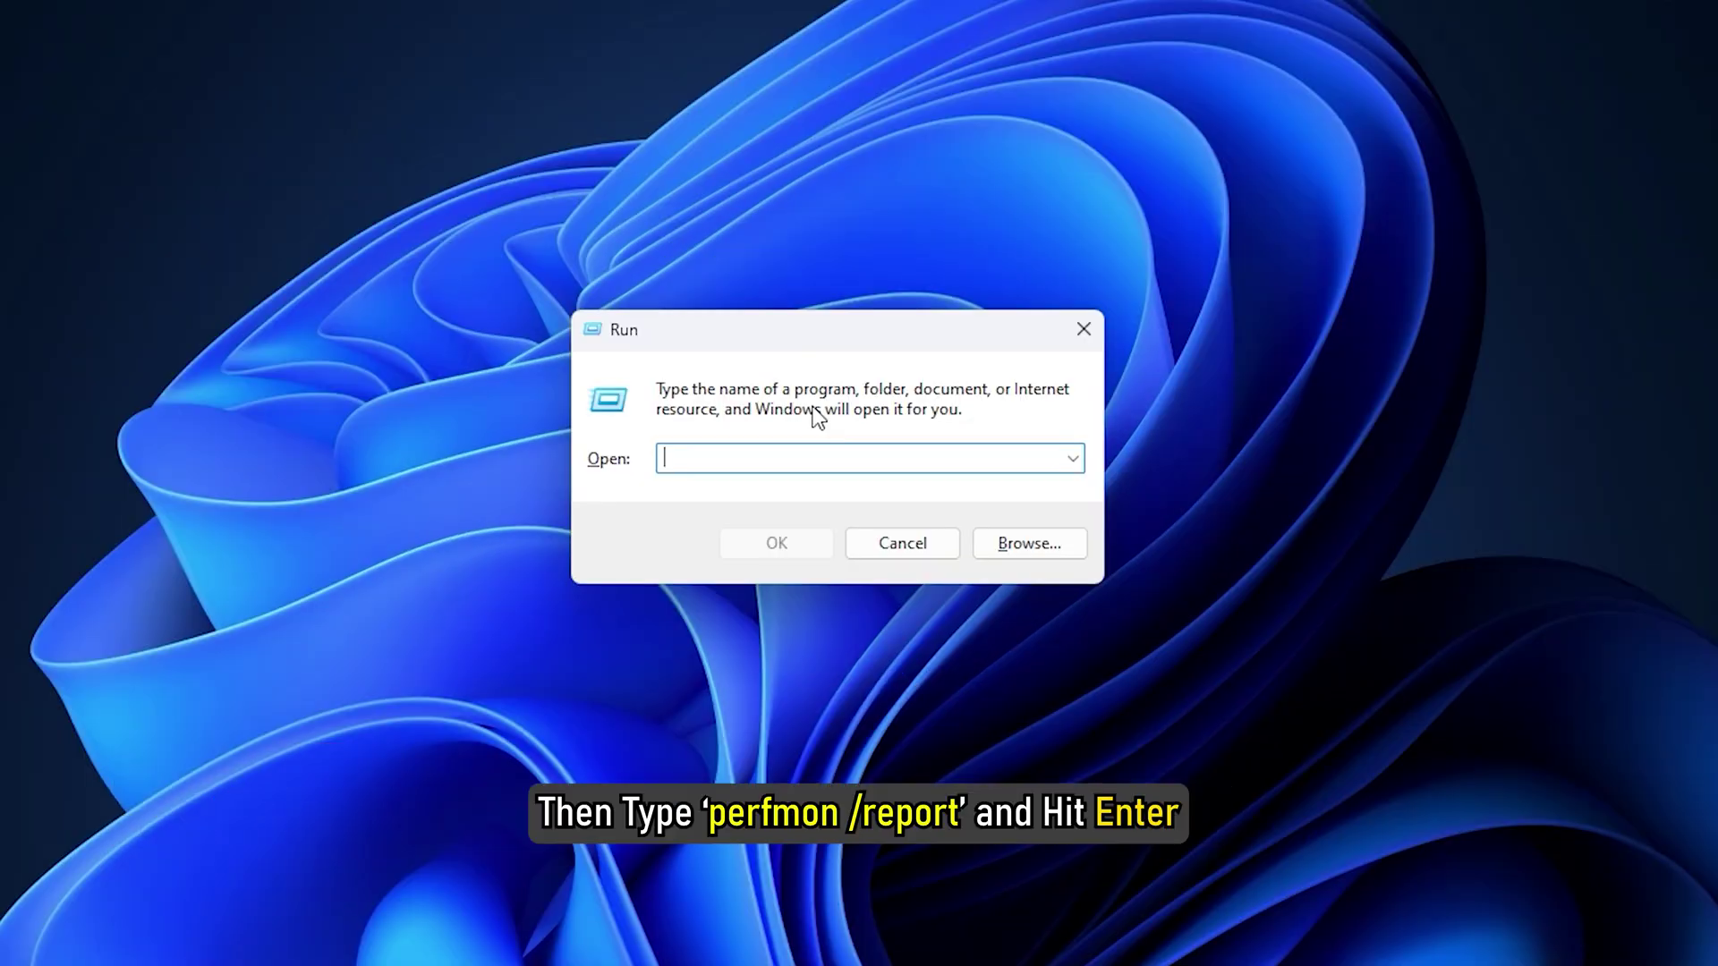
type("perfmon /")
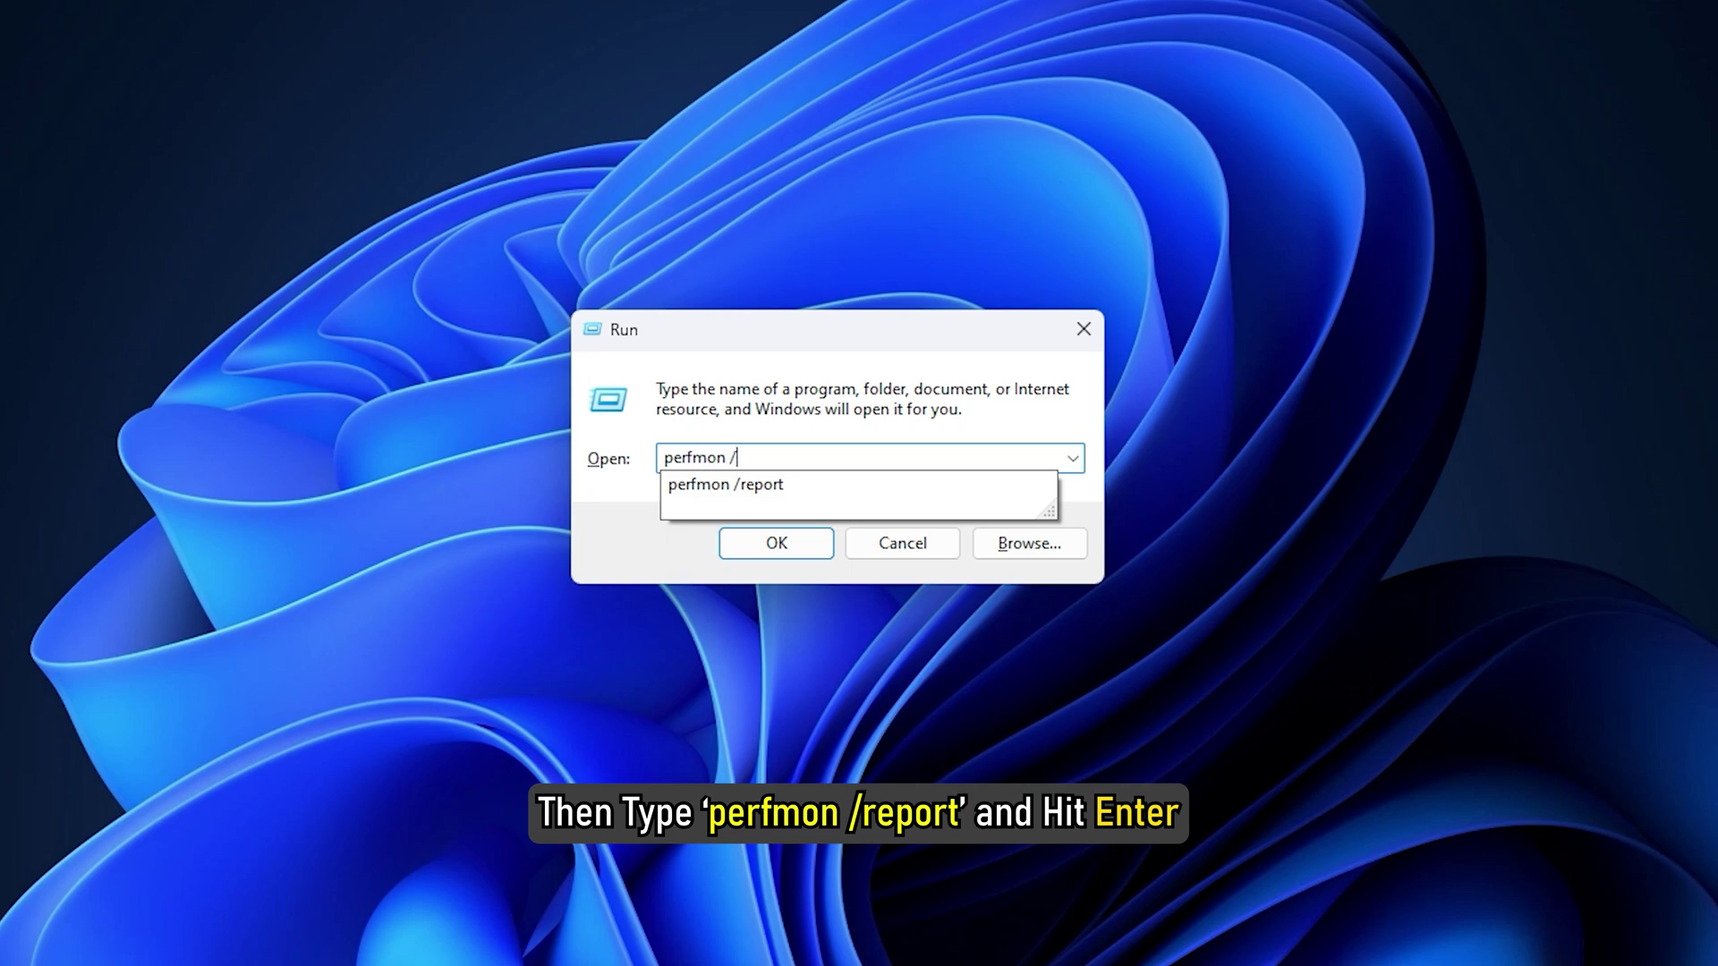
type("ort")
key("Return")
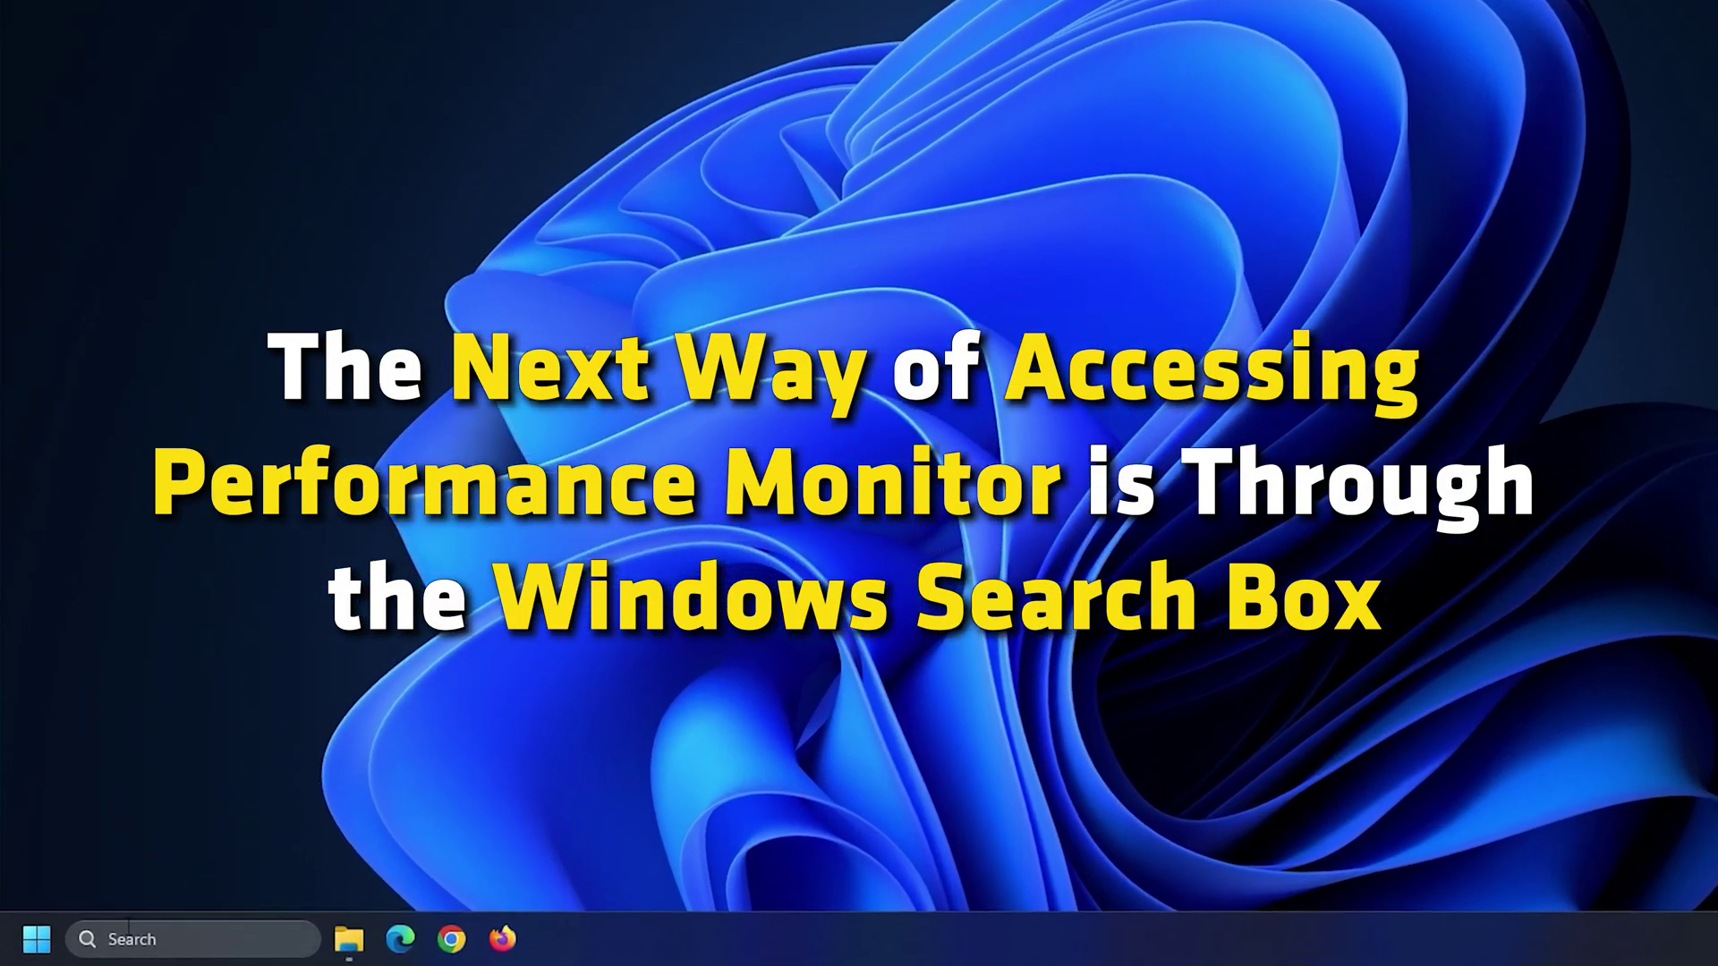
- Search Windows for 'performance monitor'
left_click(125, 944)
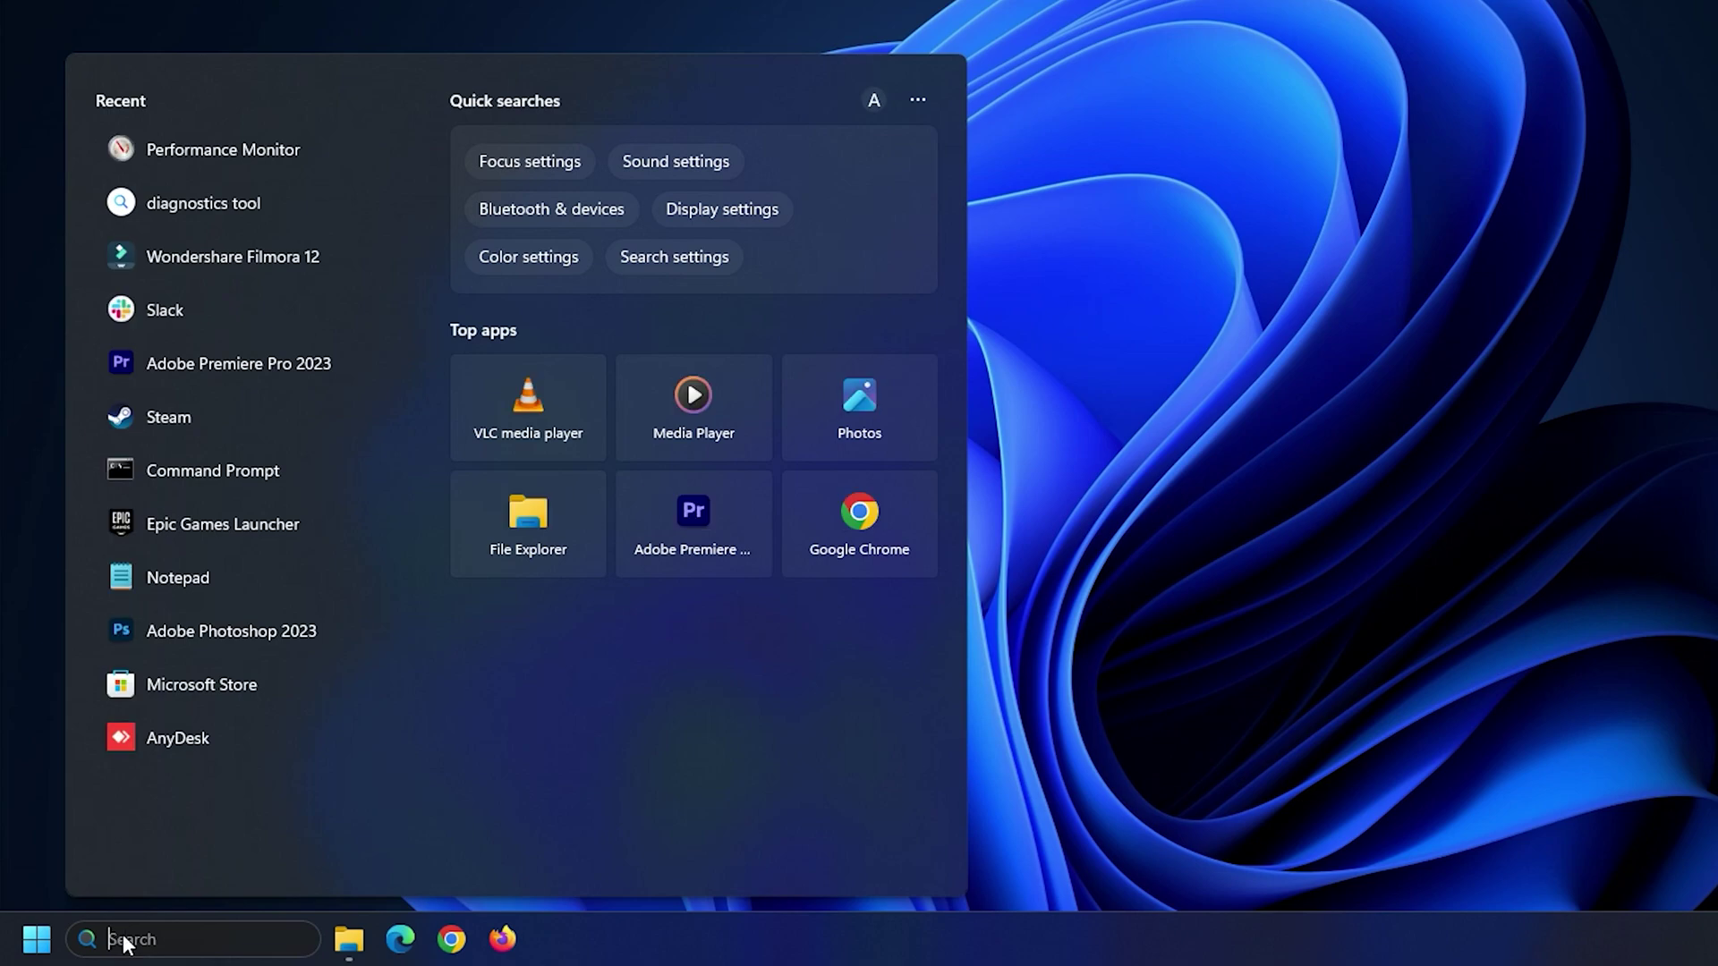
type("performance m")
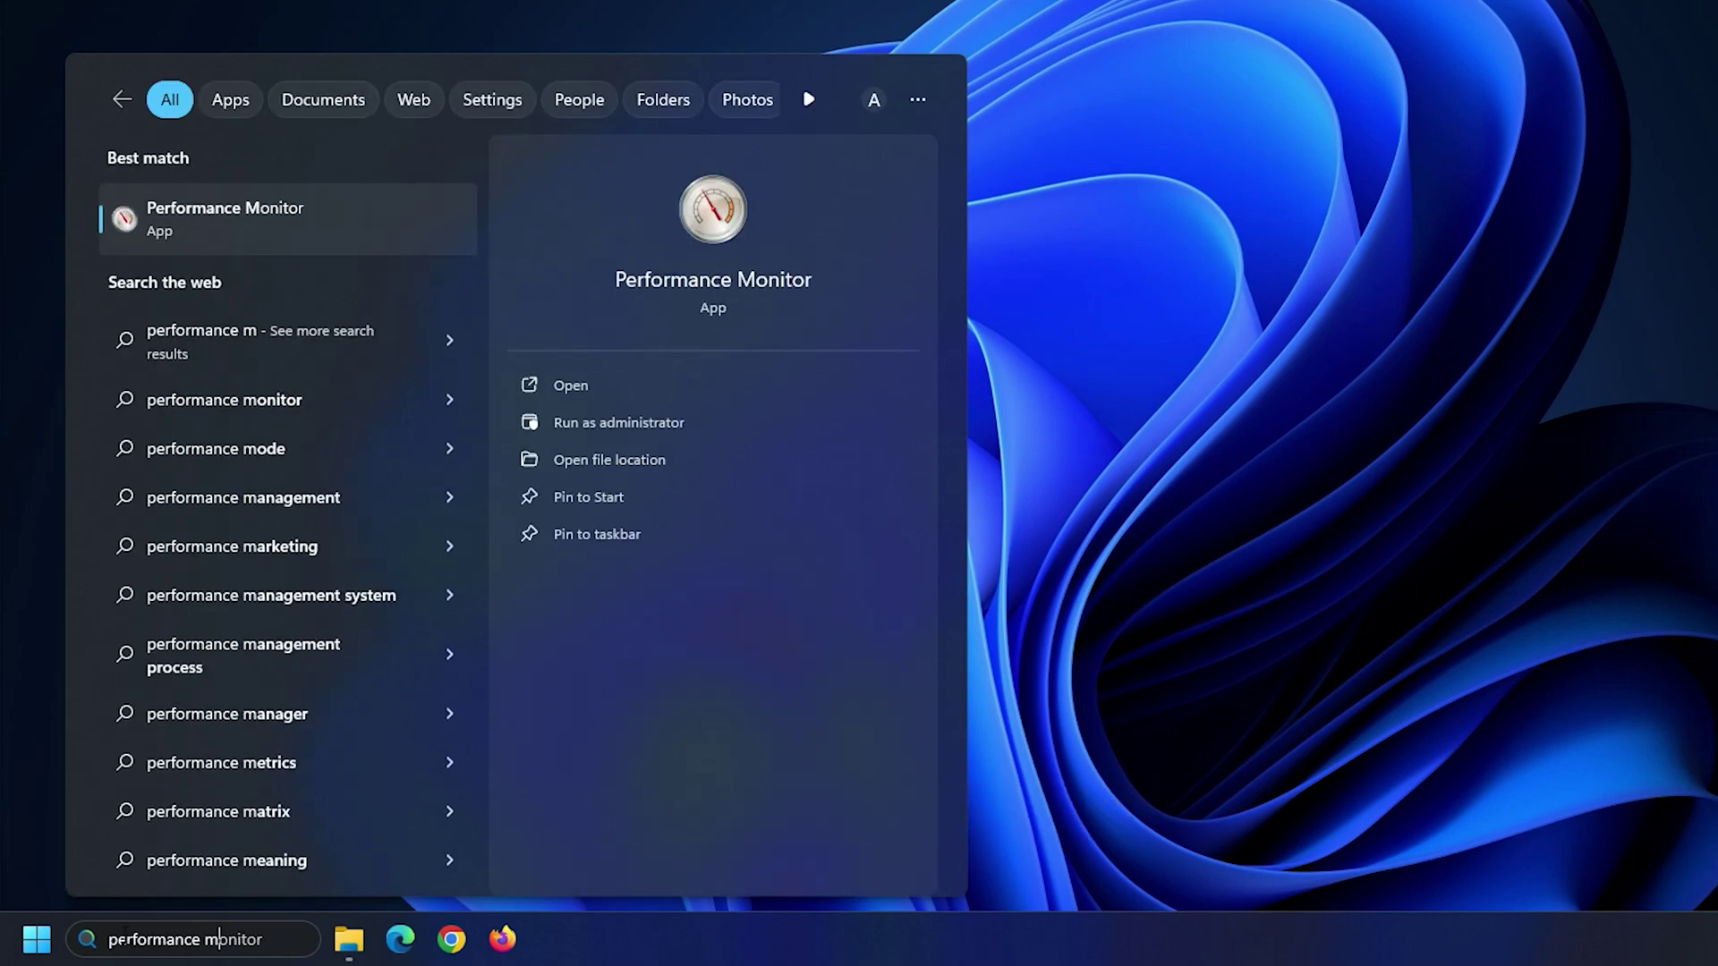
type("onitor")
- Launch Performance Monitor and start System Diagnostics under Data Collector Sets > System
left_click(251, 214)
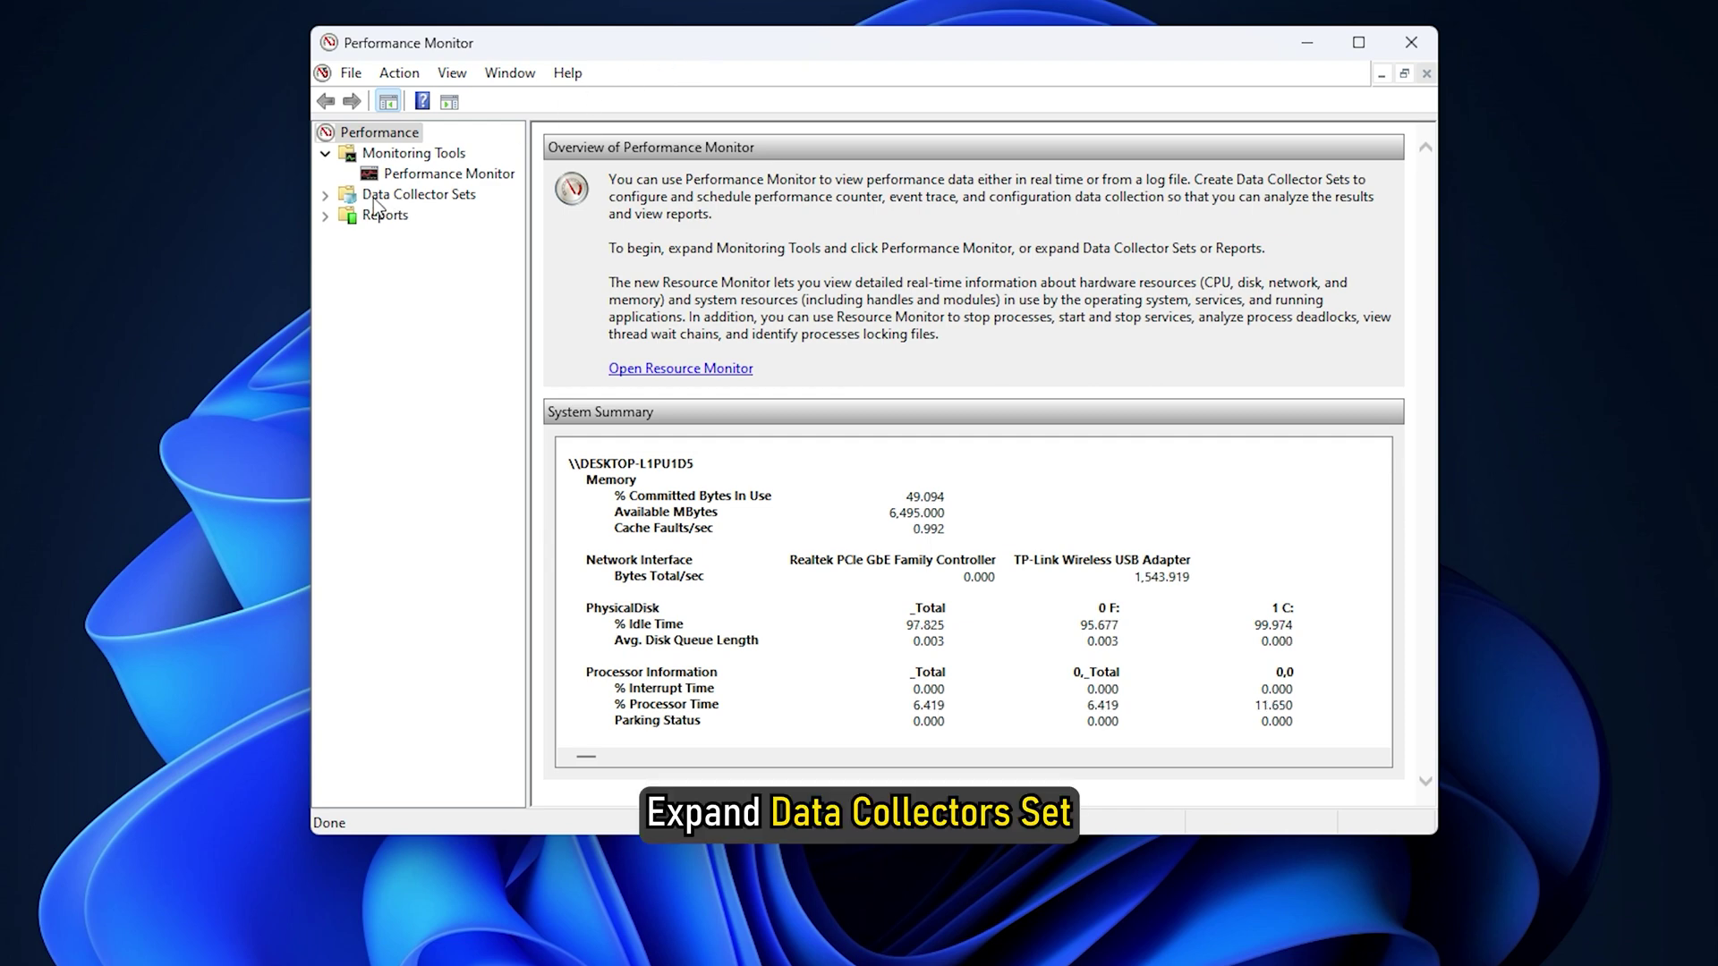
left_click(325, 195)
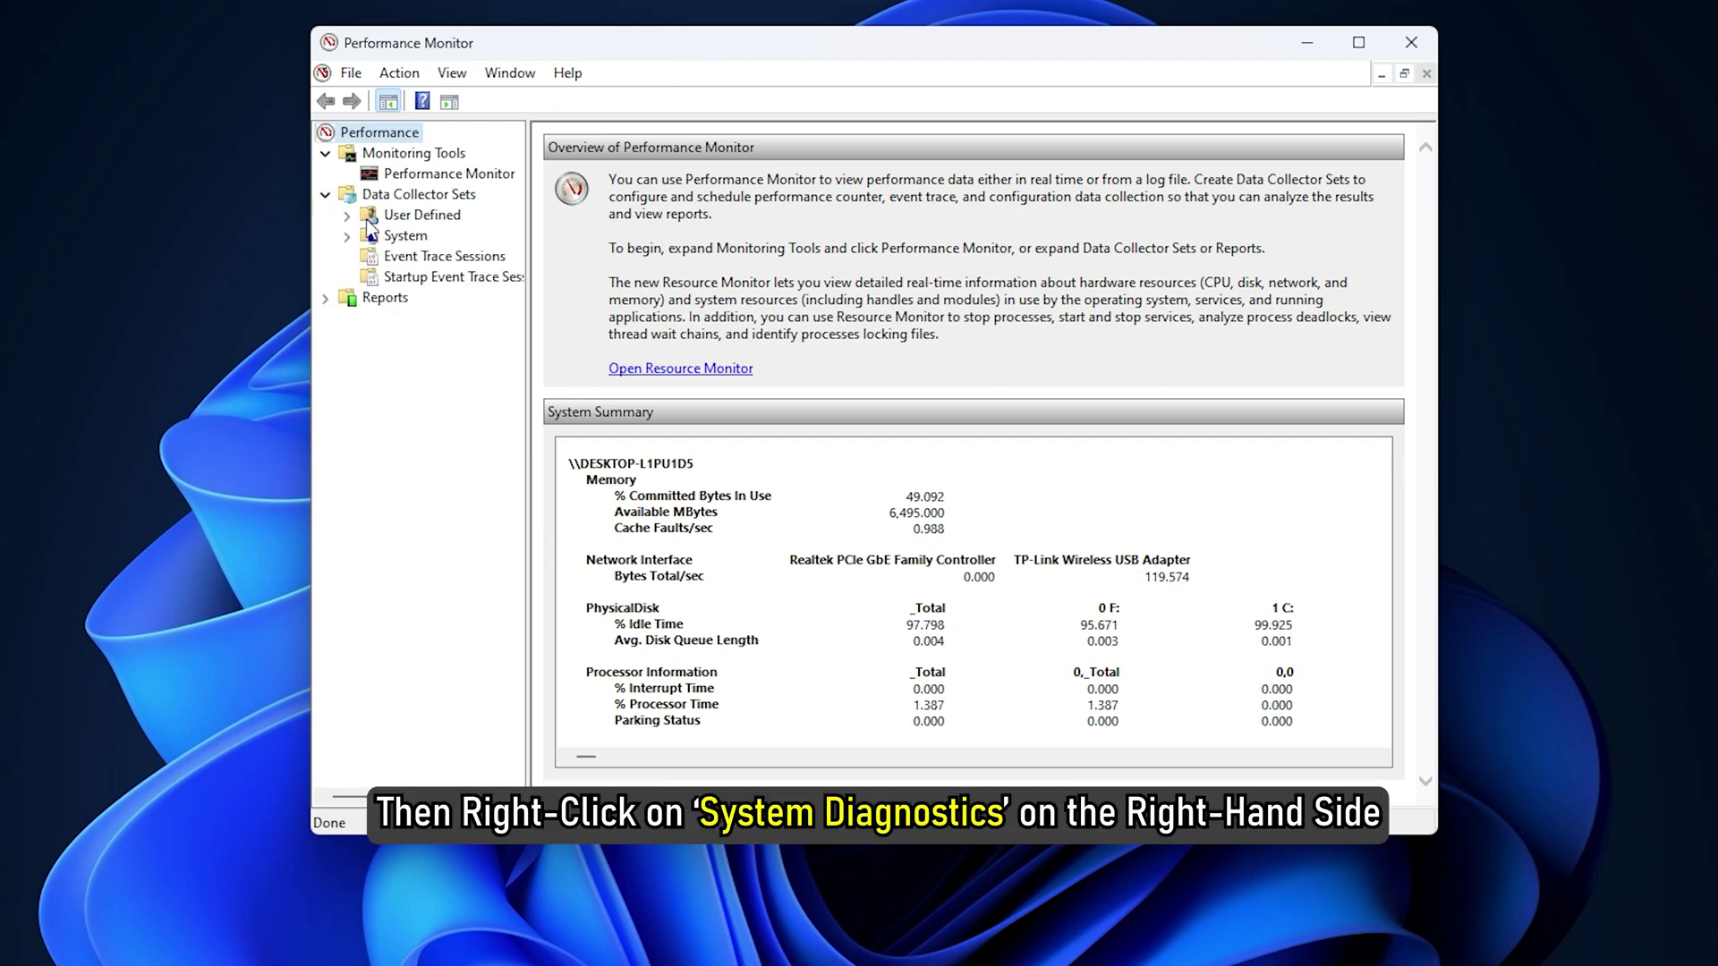
left_click(347, 236)
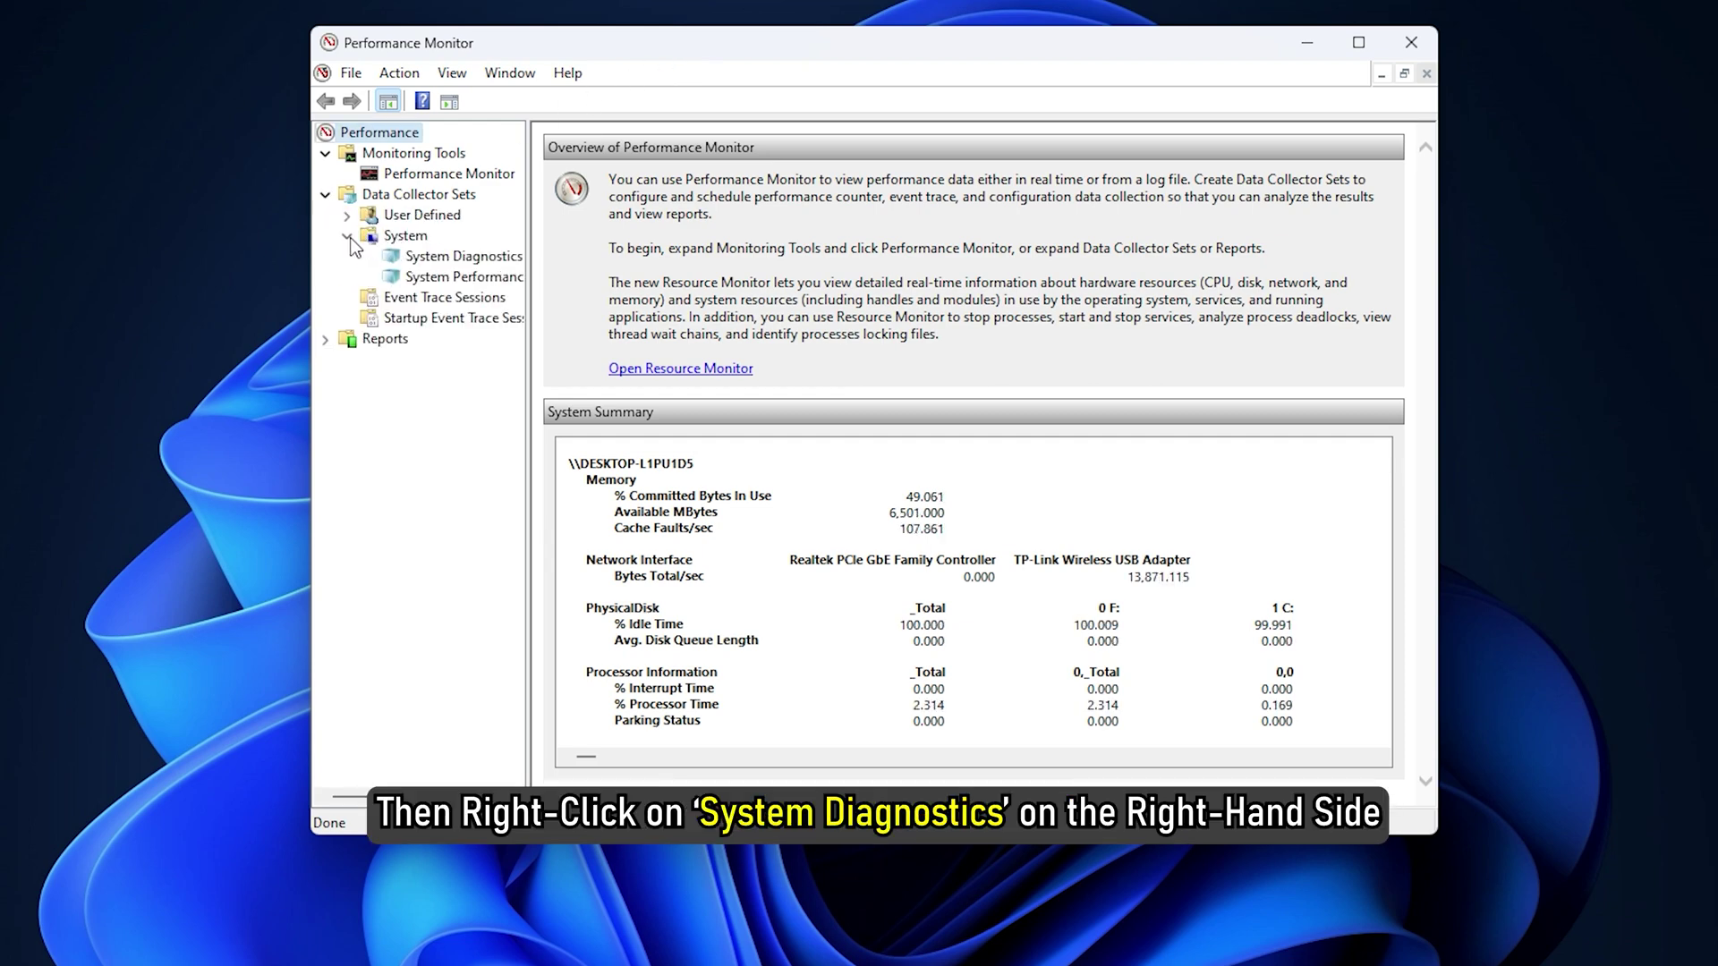
right_click(437, 264)
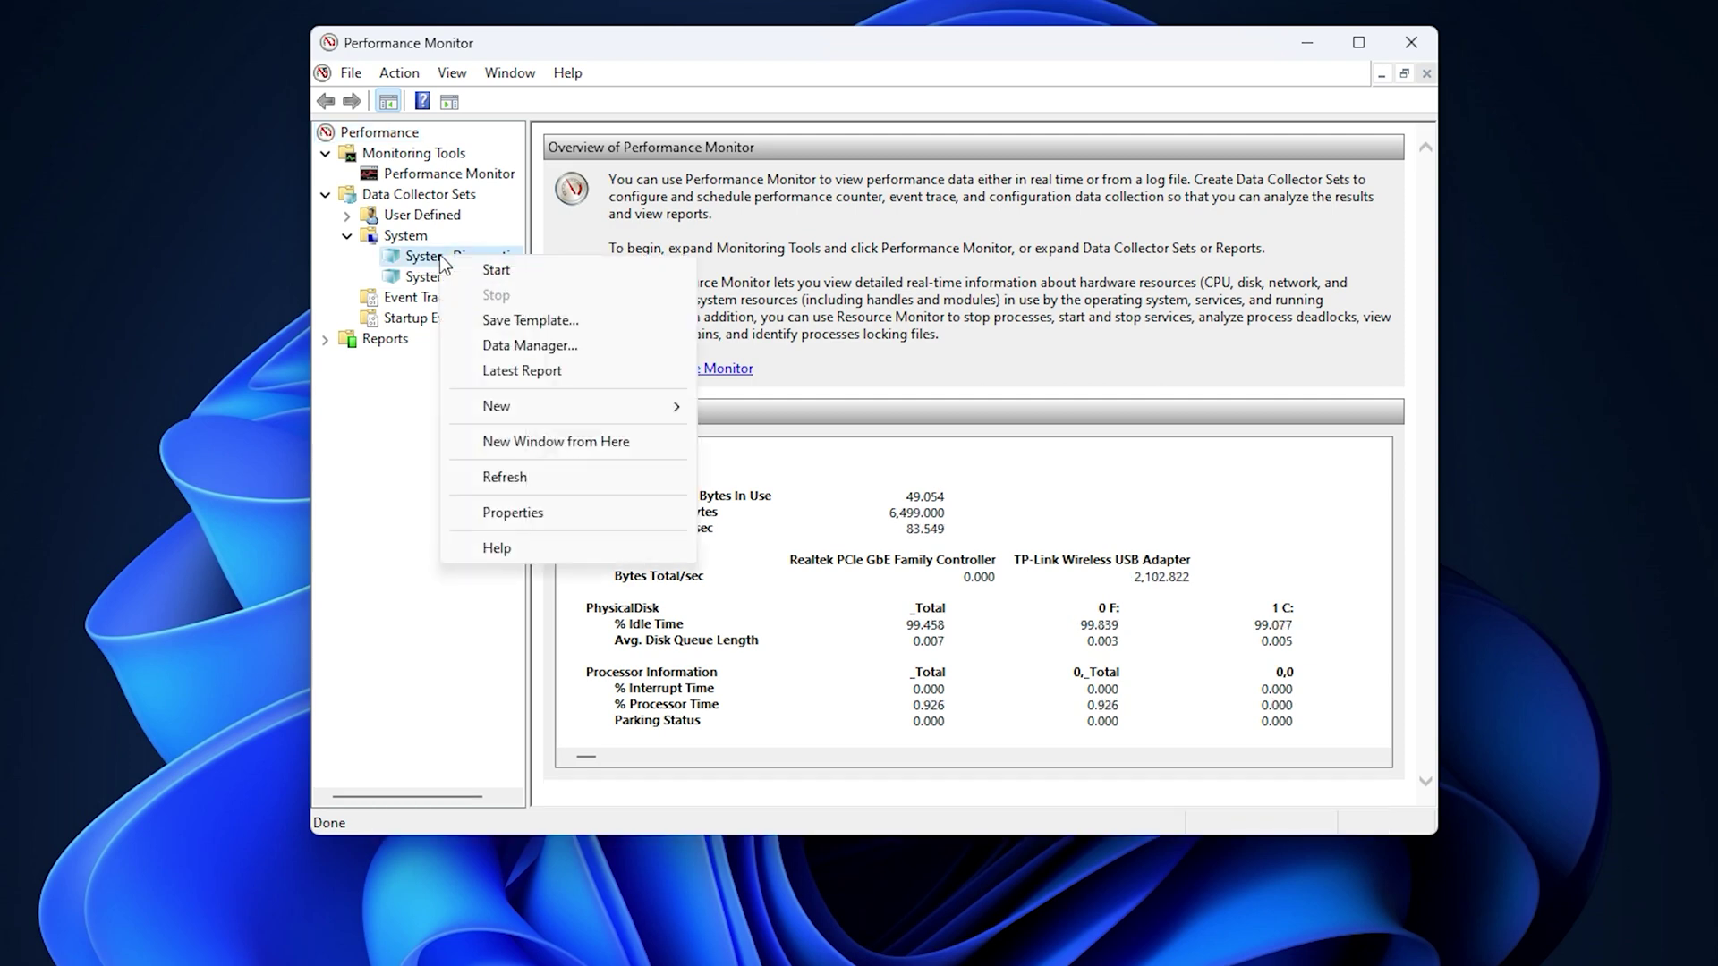
left_click(534, 269)
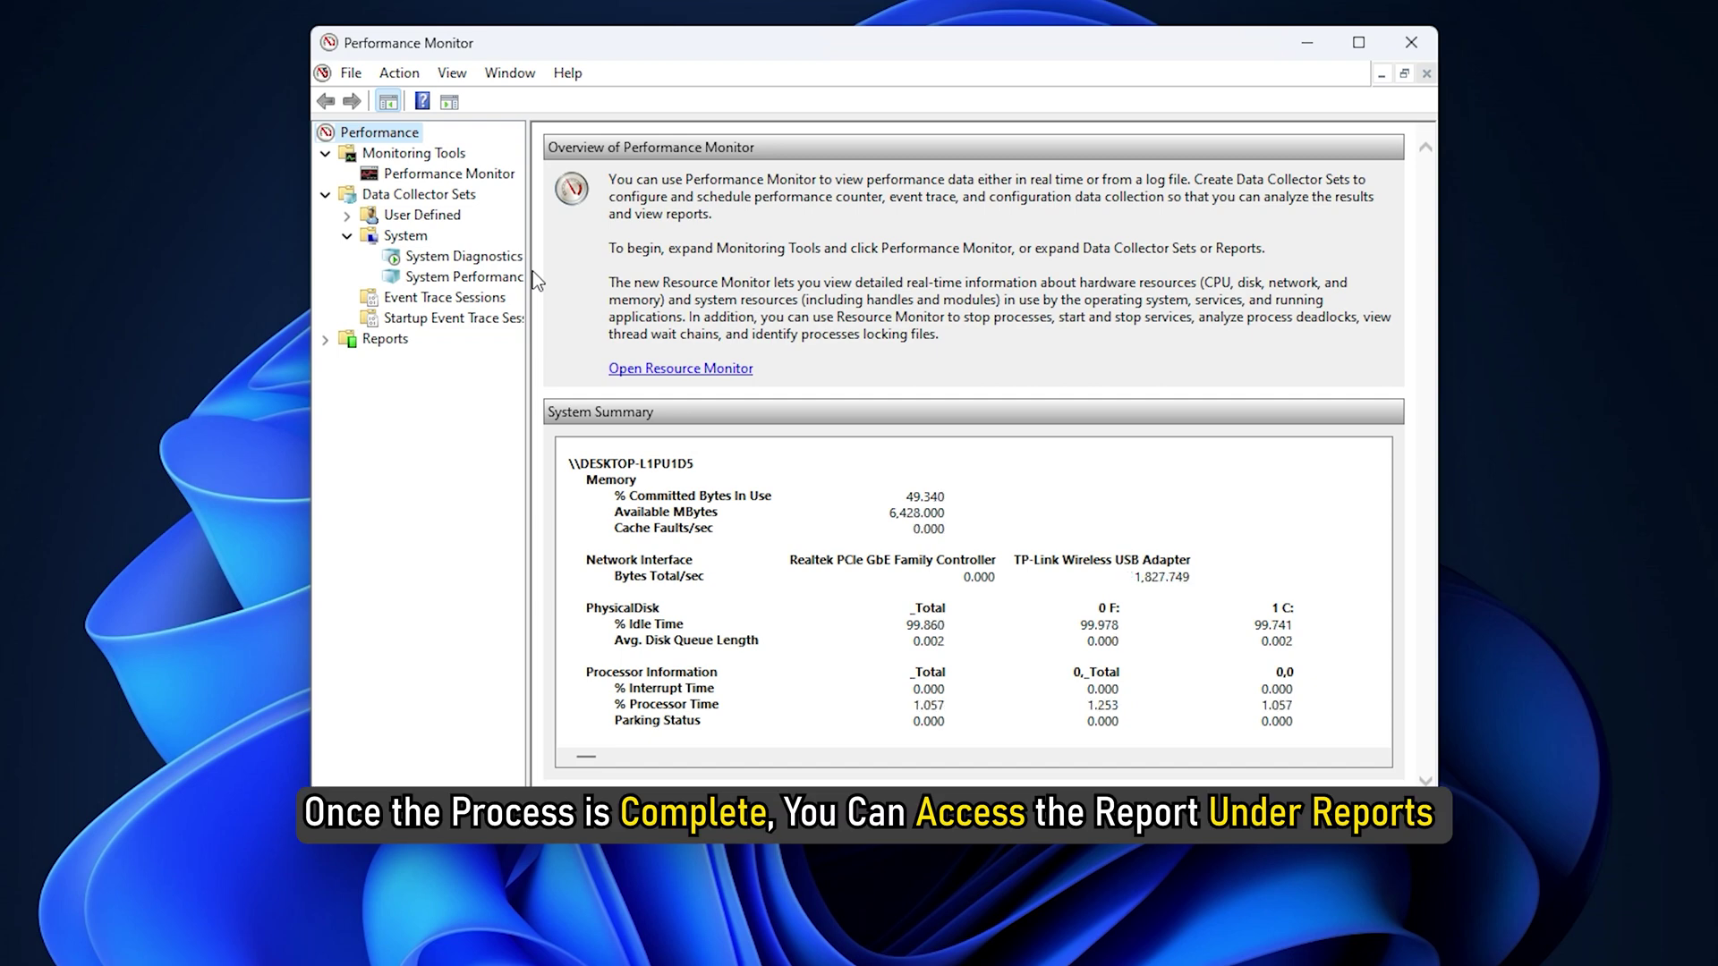
- Open the first DESKTOP report under Reports > System > System Diagnostics
left_click(325, 338)
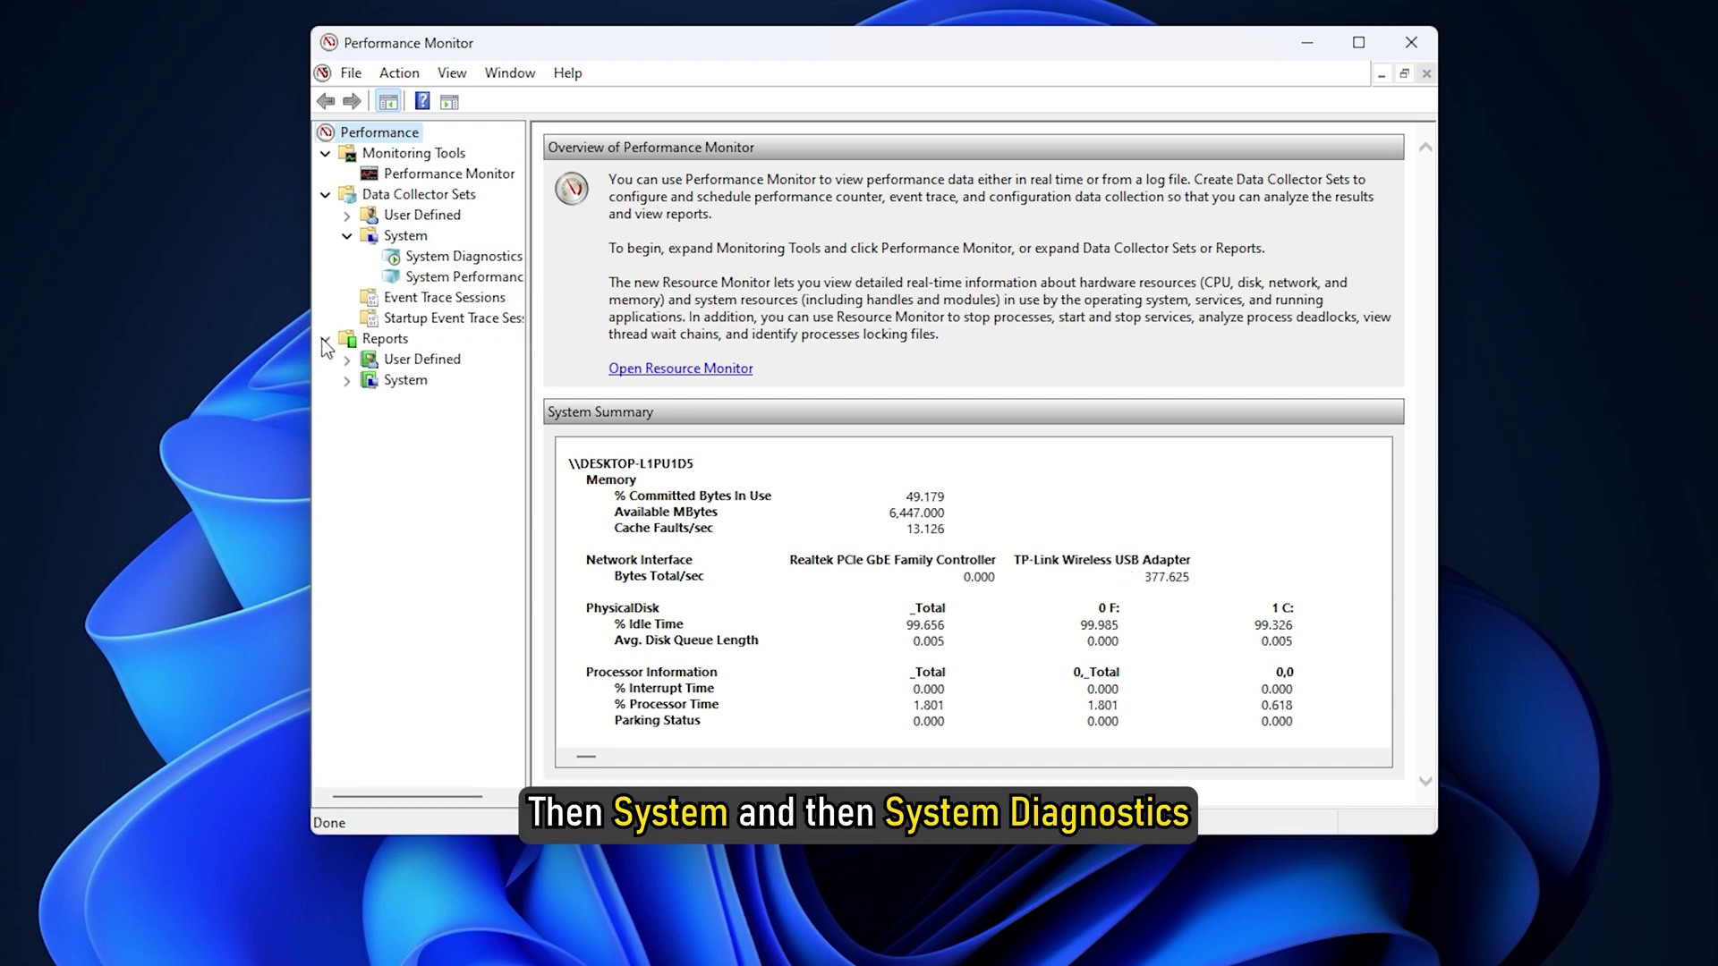
left_click(348, 381)
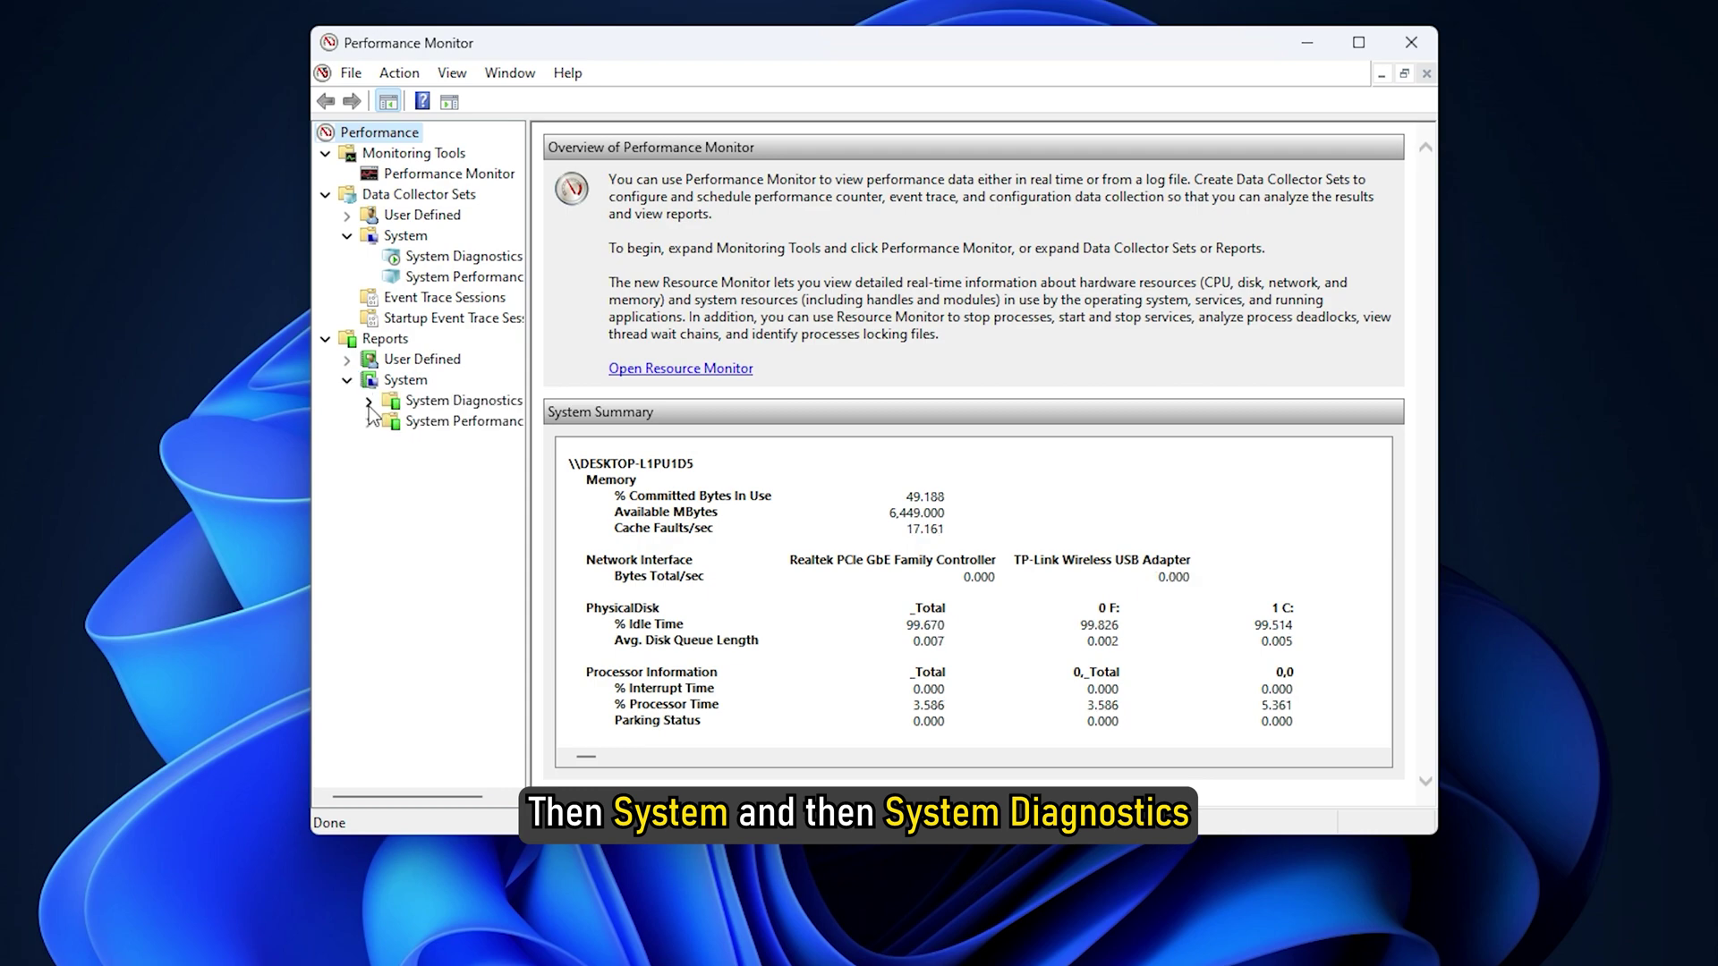
left_click(367, 400)
left_click(463, 422)
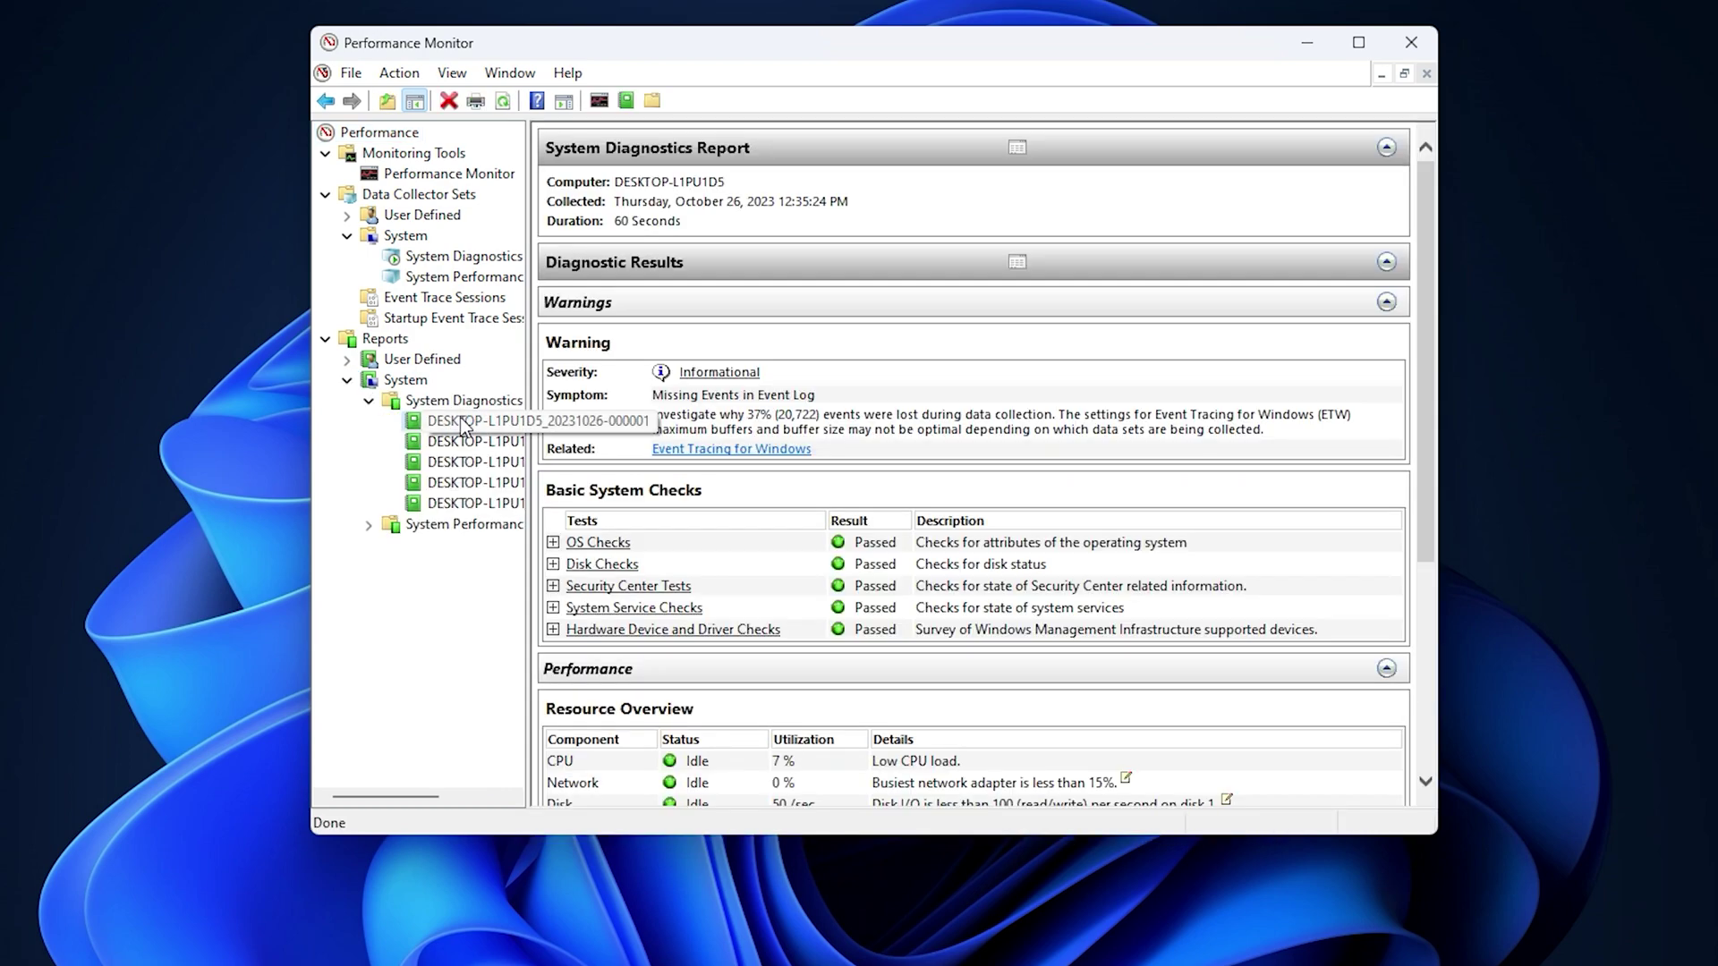